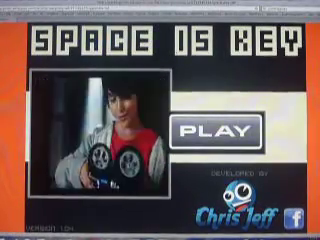
pyautogui.click(215, 131)
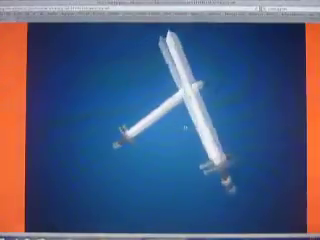